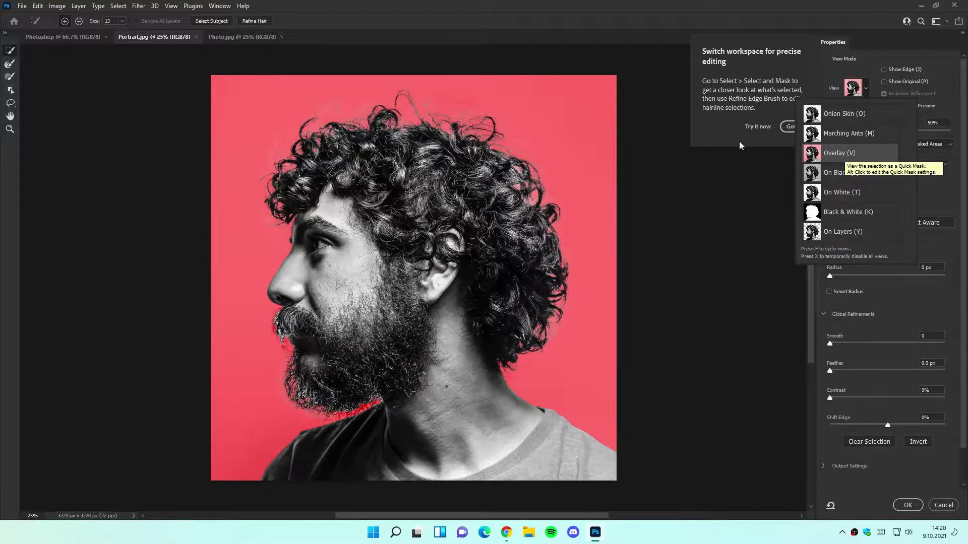
# Turn on Smart Radius and refine the selection around the hair with a 245 px Refine Edge Brush.
pyautogui.click(11, 65)
pyautogui.moveTo(278, 152); pyautogui.dragTo(295, 154)
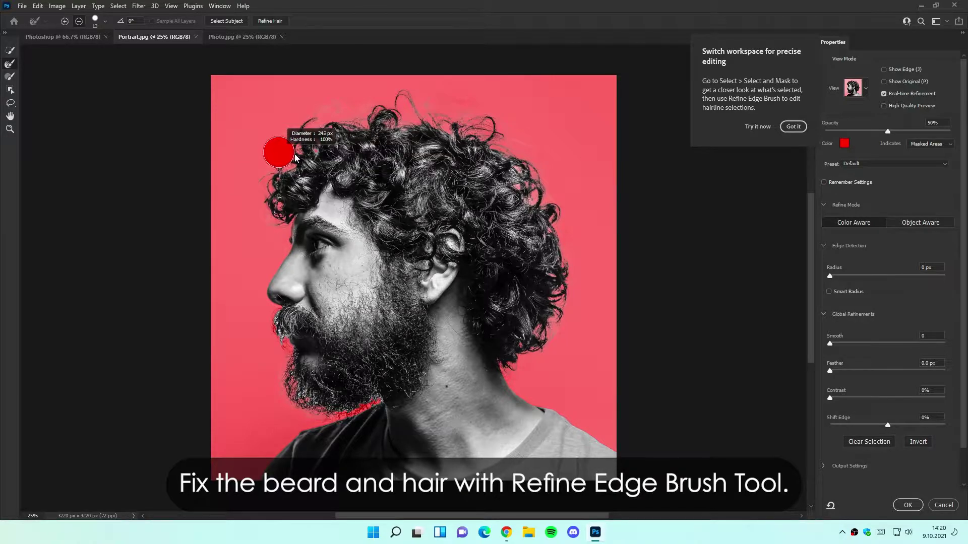
pyautogui.click(830, 292)
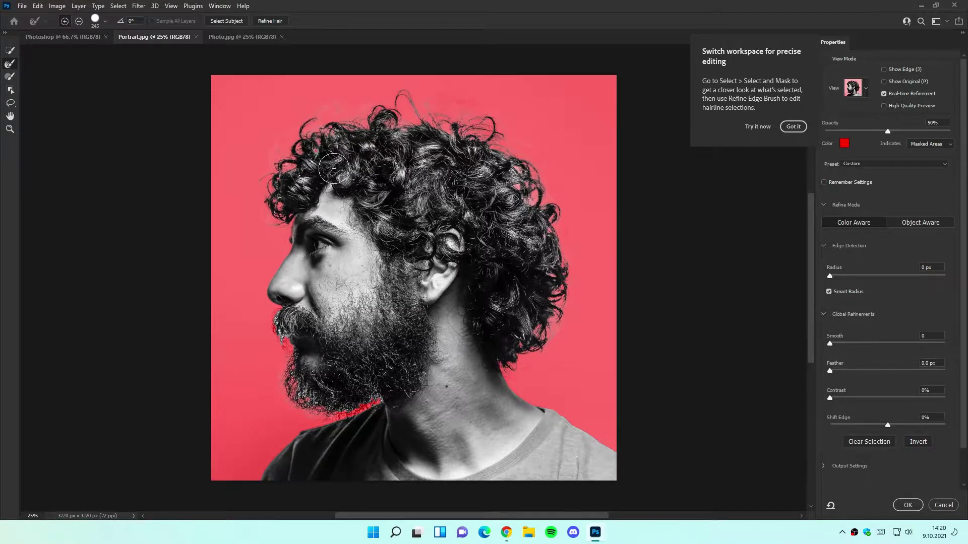
pyautogui.moveTo(259, 211)
pyautogui.mouseDown()
pyautogui.moveTo(301, 140)
pyautogui.moveTo(368, 111)
pyautogui.moveTo(436, 112)
pyautogui.moveTo(493, 133)
pyautogui.moveTo(570, 230)
pyautogui.moveTo(562, 280)
pyautogui.moveTo(527, 360)
pyautogui.mouseUp()
# Refine the selection along the moustache and beard edges, using a 143 px brush under the beard, and accept the selection.
pyautogui.hotkey('ctrl', '+')
pyautogui.moveTo(242, 325)
pyautogui.mouseDown()
pyautogui.moveTo(303, 230)
pyautogui.moveTo(286, 265)
pyautogui.mouseUp()
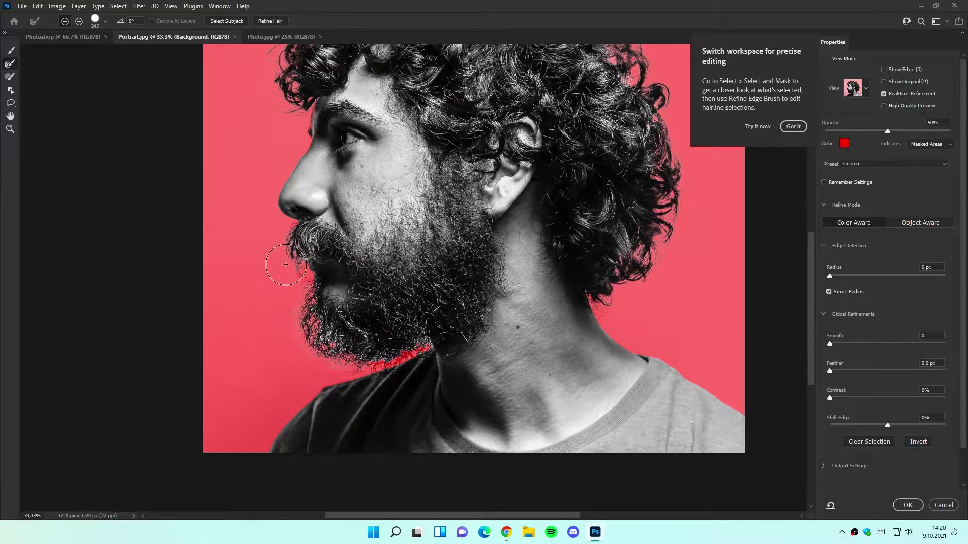
pyautogui.moveTo(295, 323)
pyautogui.mouseDown()
pyautogui.moveTo(329, 347)
pyautogui.moveTo(299, 342)
pyautogui.mouseUp()
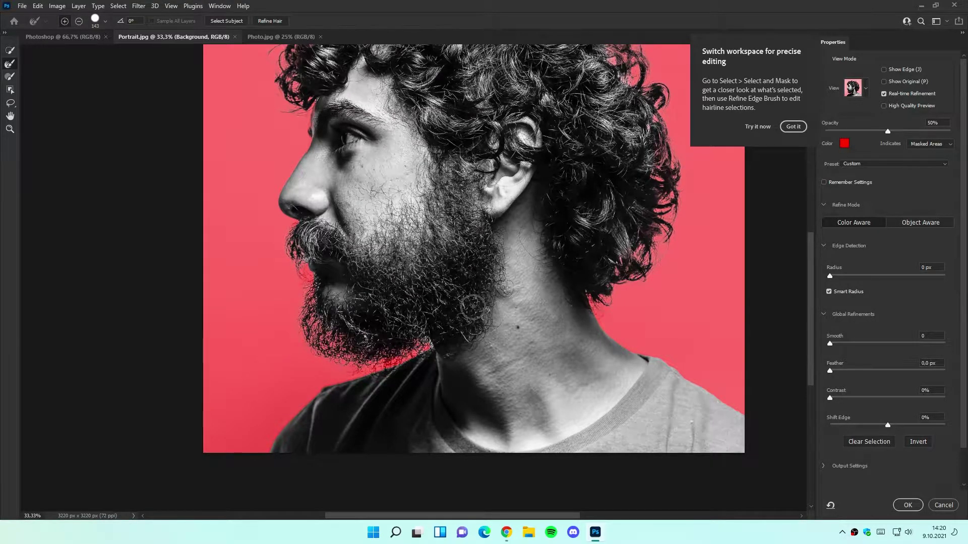
pyautogui.hotkey('ctrl', '-')
pyautogui.moveTo(491, 306); pyautogui.dragTo(476, 351)
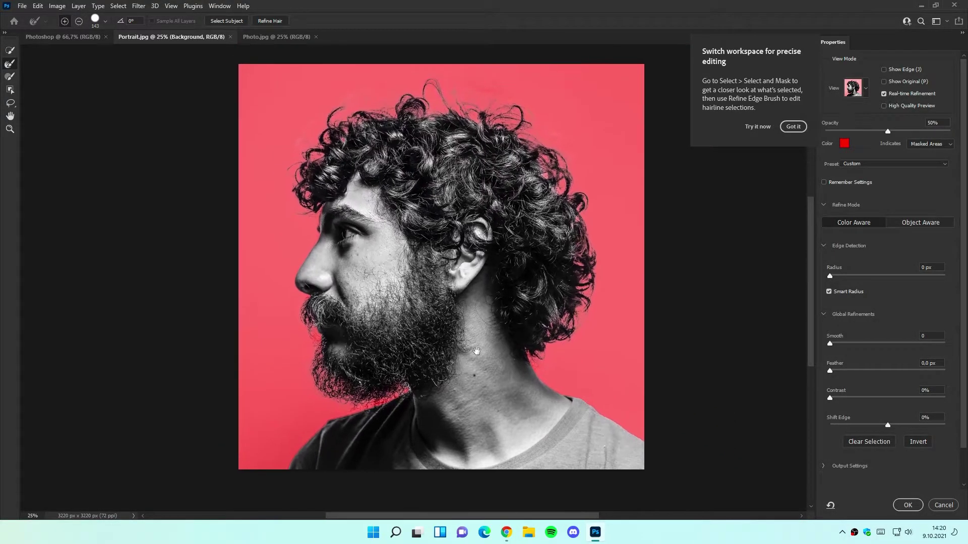
pyautogui.click(906, 506)
pyautogui.click(806, 127)
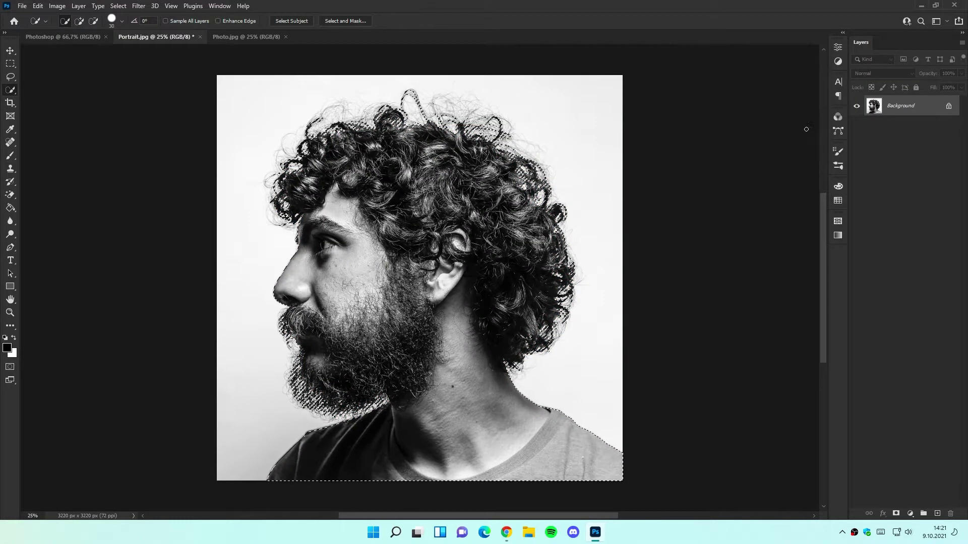
# Add a layer mask to the portrait from the selection and display the mask alone on the canvas.
pyautogui.click(895, 513)
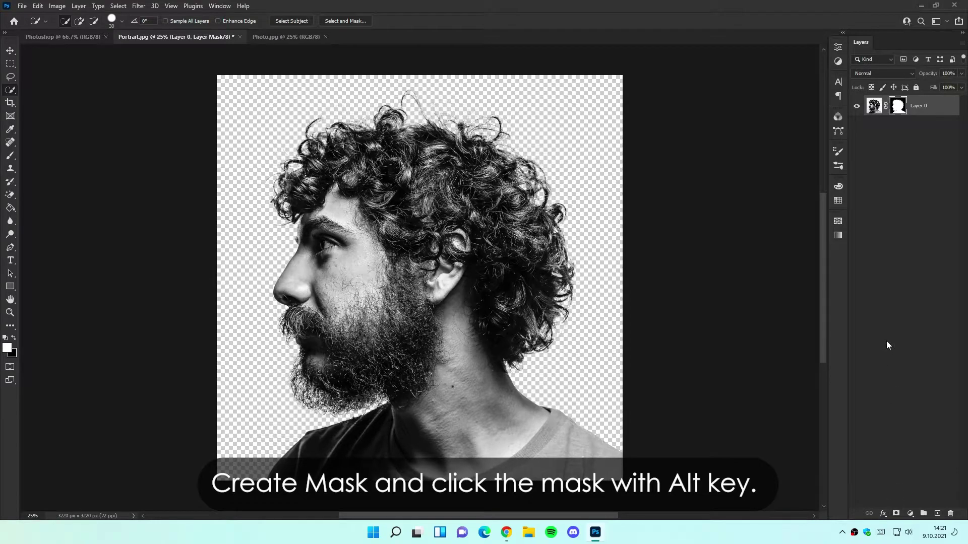
pyautogui.keyDown('alt'); pyautogui.click(897, 110); pyautogui.keyUp('alt')
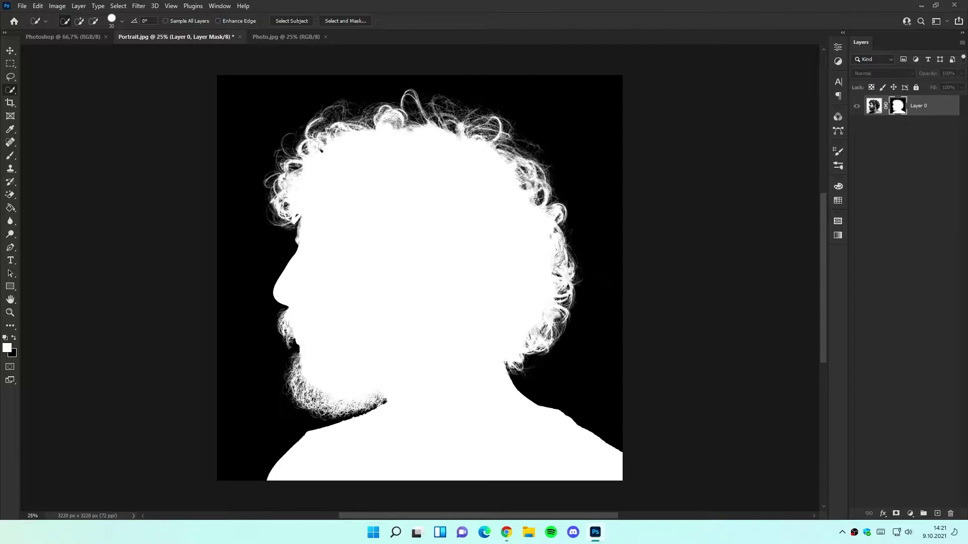
# Darken the mask's black areas around the hair with the Burn Tool, range Shadows and exposure 50%.
pyautogui.click(10, 235)
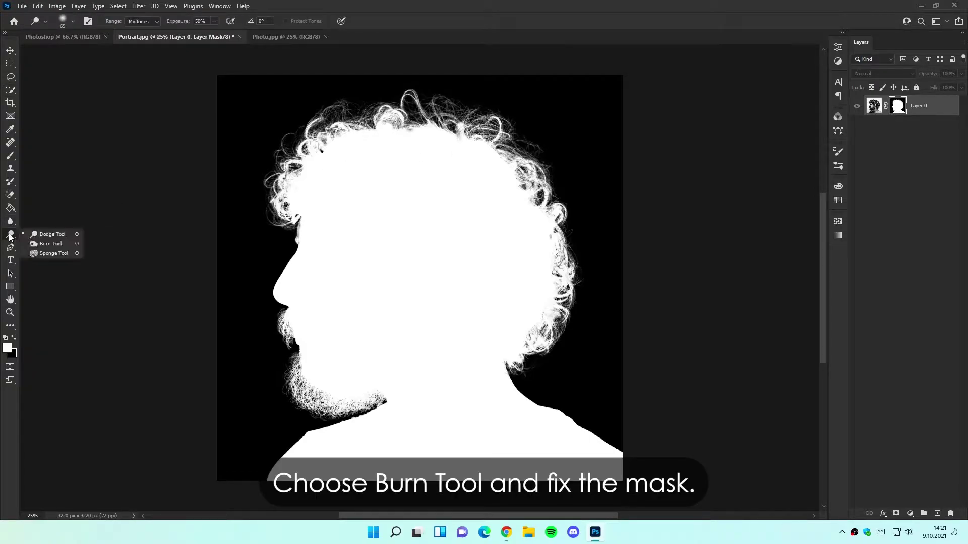
pyautogui.click(49, 243)
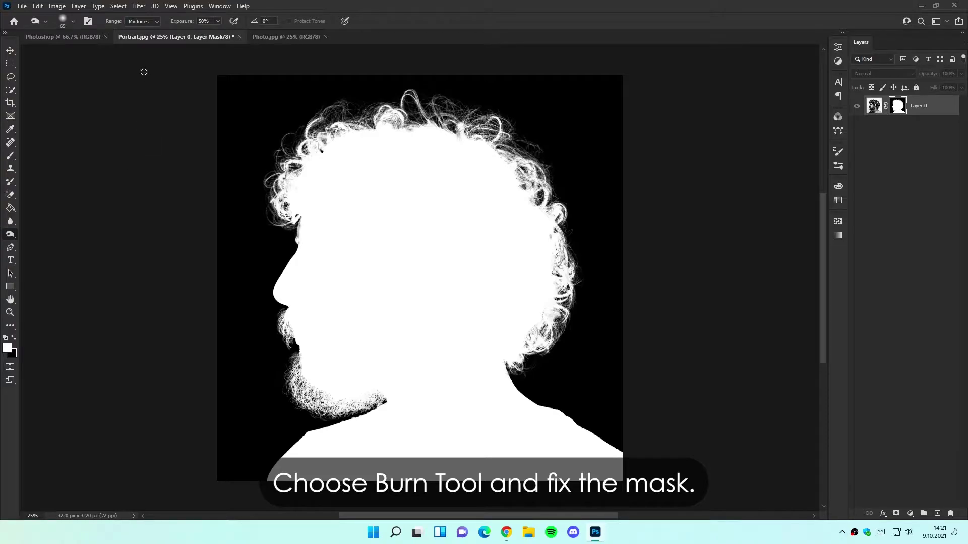
pyautogui.click(143, 21)
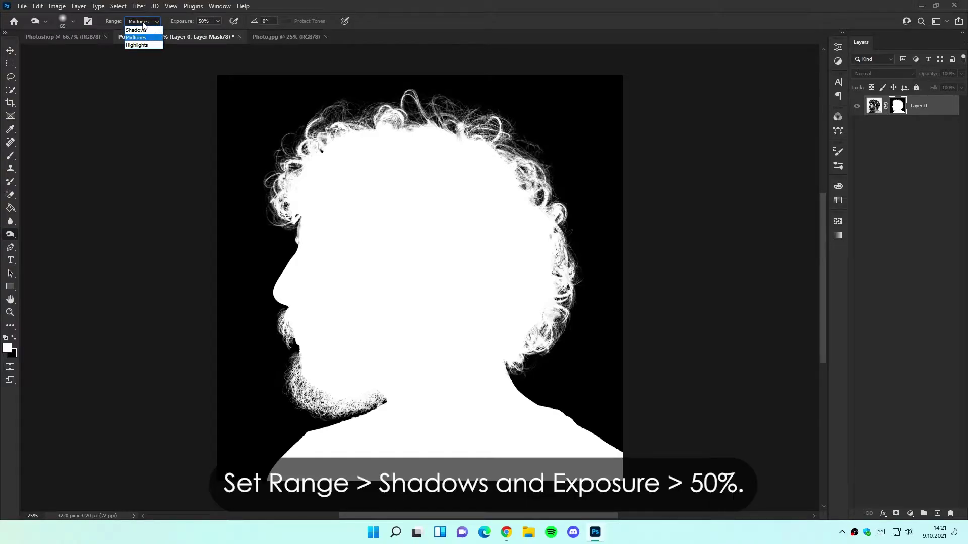
pyautogui.click(143, 30)
pyautogui.moveTo(287, 140)
pyautogui.mouseDown()
pyautogui.moveTo(305, 140)
pyautogui.moveTo(261, 125)
pyautogui.moveTo(444, 80)
pyautogui.moveTo(475, 86)
pyautogui.moveTo(544, 143)
pyautogui.moveTo(588, 227)
pyautogui.moveTo(568, 365)
pyautogui.moveTo(540, 385)
pyautogui.moveTo(627, 449)
pyautogui.moveTo(309, 429)
pyautogui.moveTo(263, 385)
pyautogui.moveTo(252, 286)
pyautogui.moveTo(302, 245)
pyautogui.moveTo(283, 260)
pyautogui.moveTo(260, 232)
pyautogui.mouseUp()
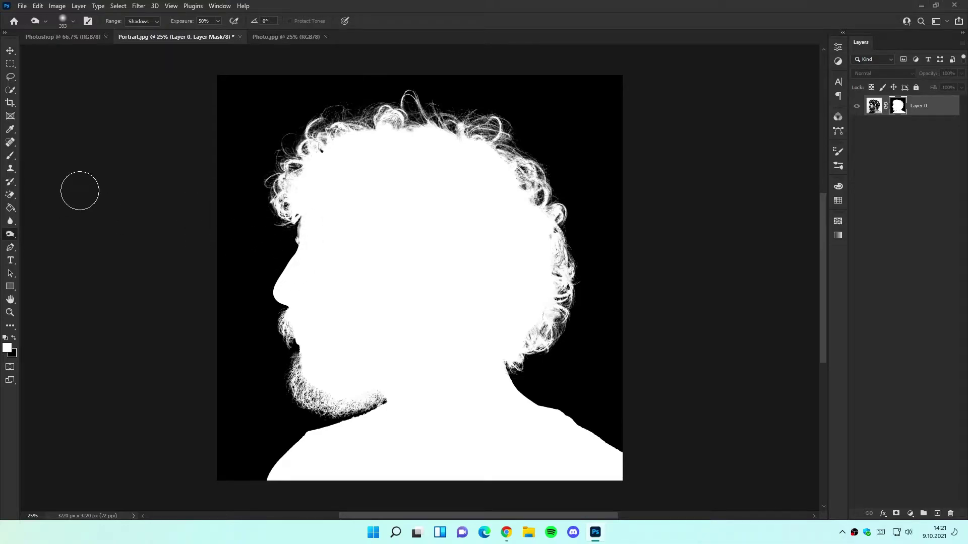
# Brighten the mask's white areas along the face edge with the Dodge Tool, range Highlights and exposure 50%, and return to the image view.
pyautogui.rightClick(8, 238)
pyautogui.click(40, 234)
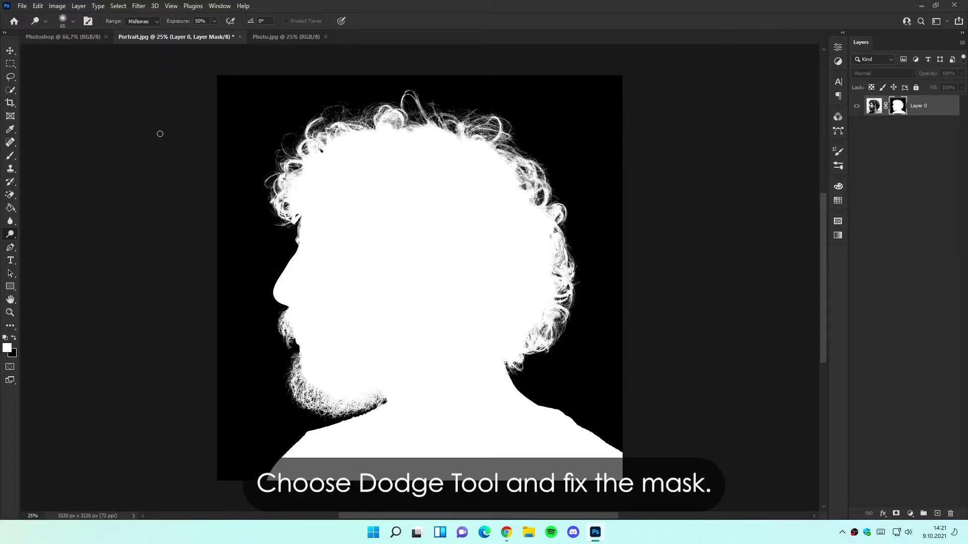
pyautogui.click(142, 23)
pyautogui.click(139, 45)
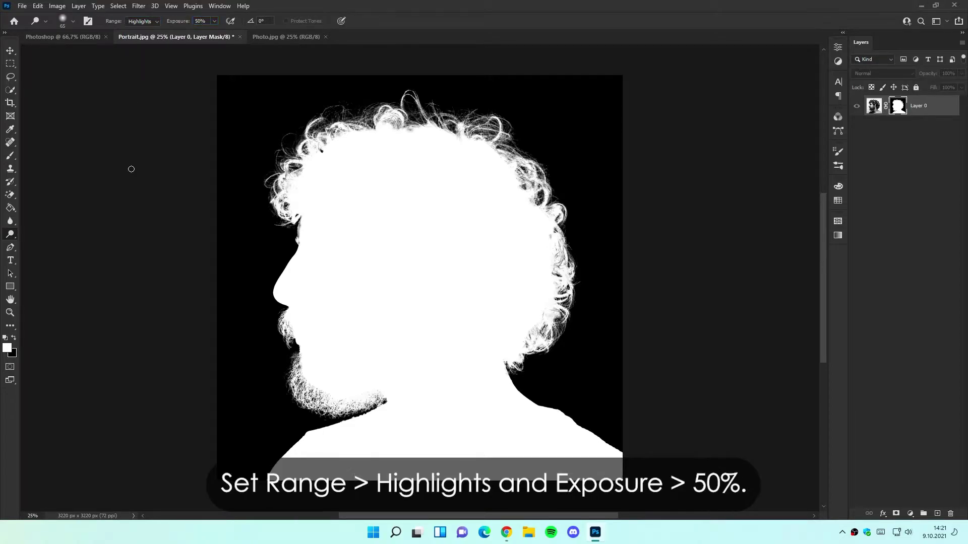
pyautogui.moveTo(257, 172); pyautogui.dragTo(285, 172)
pyautogui.moveTo(317, 232)
pyautogui.mouseDown()
pyautogui.moveTo(297, 233)
pyautogui.moveTo(302, 229)
pyautogui.moveTo(274, 183)
pyautogui.moveTo(291, 158)
pyautogui.moveTo(389, 128)
pyautogui.moveTo(501, 159)
pyautogui.moveTo(547, 262)
pyautogui.moveTo(513, 349)
pyautogui.moveTo(478, 373)
pyautogui.moveTo(542, 423)
pyautogui.moveTo(641, 459)
pyautogui.moveTo(342, 468)
pyautogui.moveTo(289, 452)
pyautogui.moveTo(383, 431)
pyautogui.moveTo(409, 374)
pyautogui.moveTo(354, 394)
pyautogui.moveTo(312, 377)
pyautogui.moveTo(304, 270)
pyautogui.mouseUp()
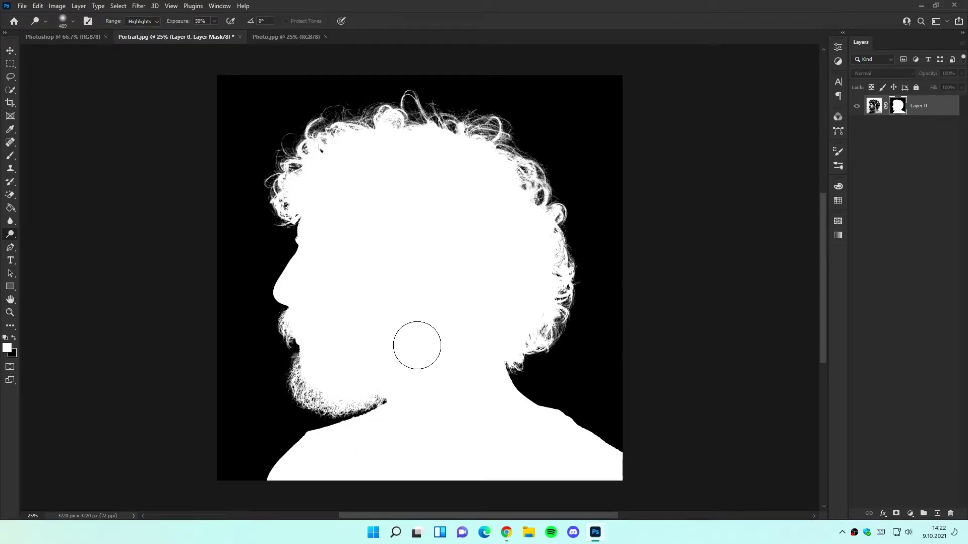
pyautogui.click(872, 106)
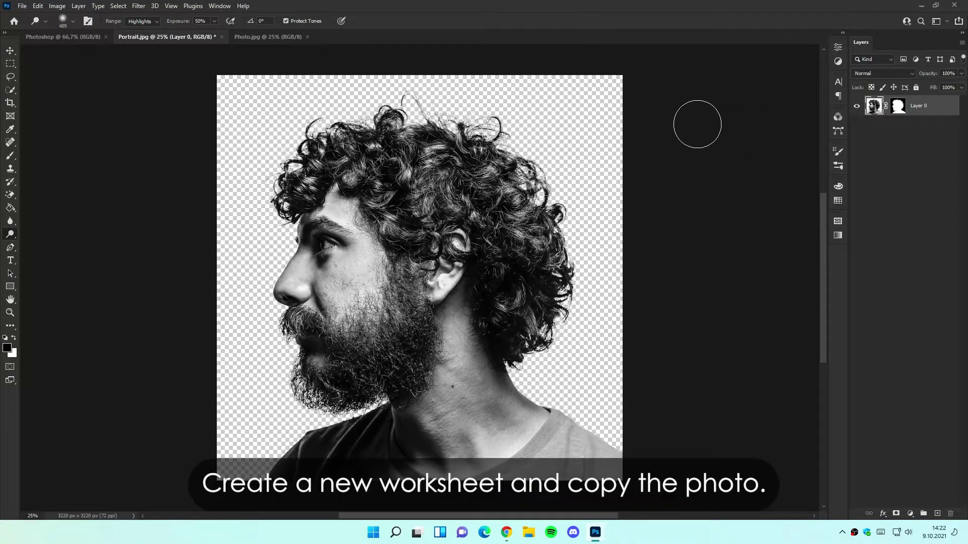
# Copy the forest picture from Photo.jpg into the blank Photoshop document with the Move tool.
pyautogui.click(48, 37)
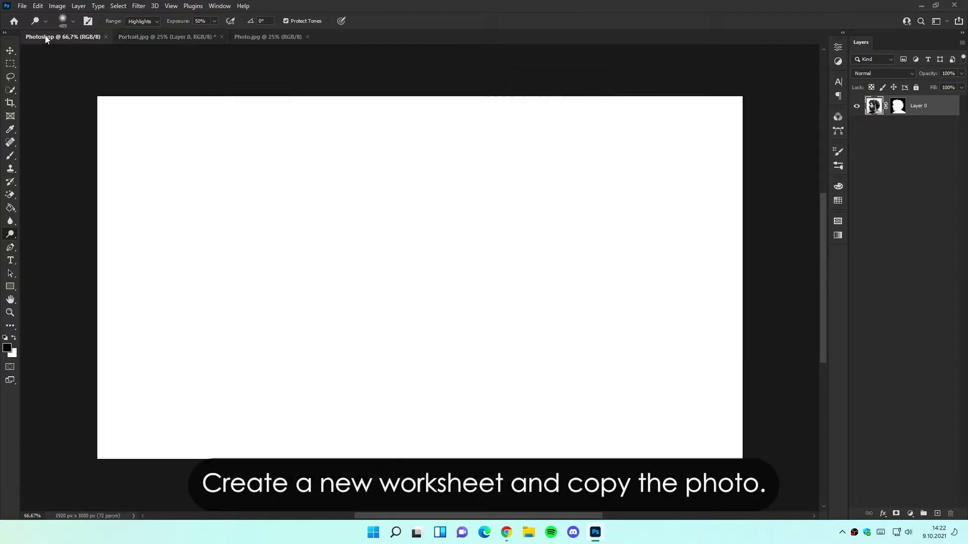
pyautogui.click(11, 51)
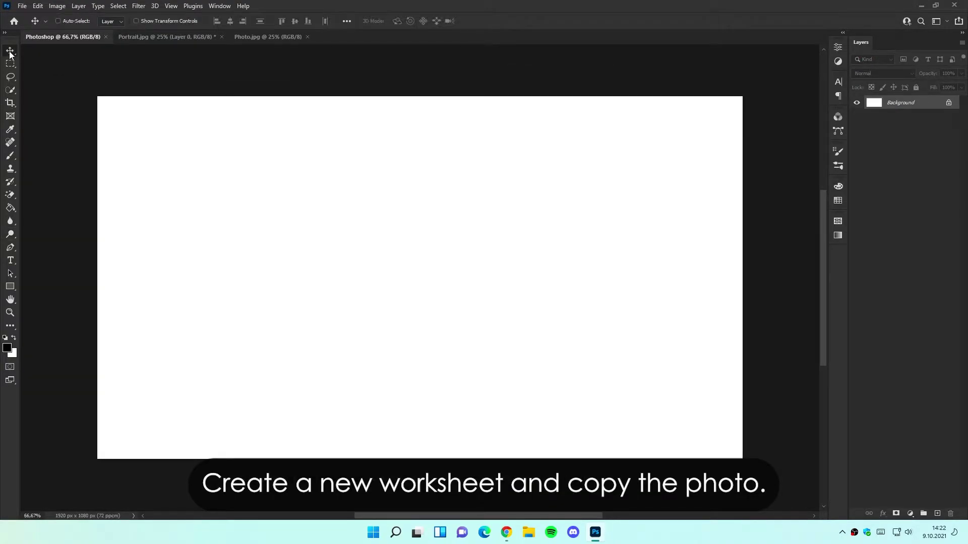
pyautogui.click(259, 39)
pyautogui.moveTo(923, 104); pyautogui.dragTo(400, 267)
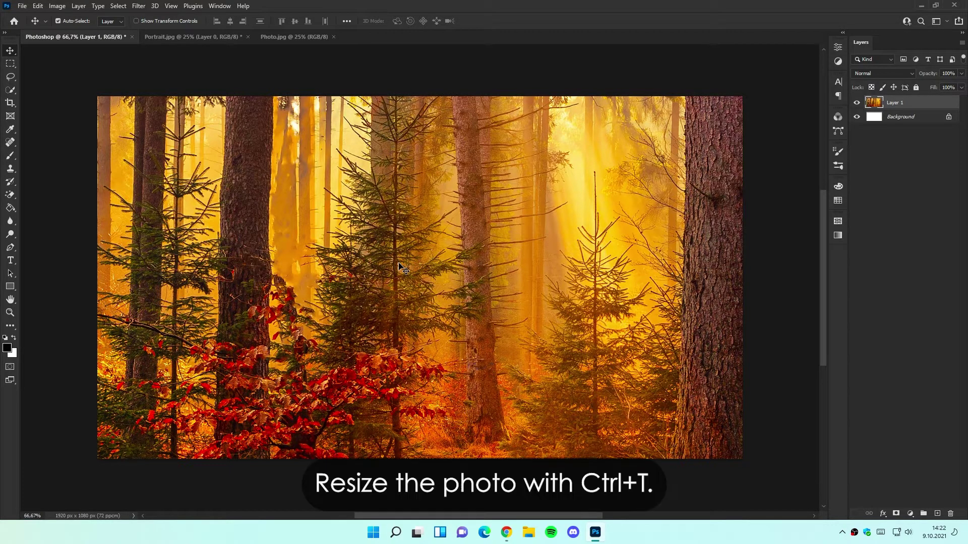
# Scale down and reposition the forest photo with Free Transform so it just covers the canvas.
pyautogui.hotkey('ctrl', '-')
pyautogui.hotkey('ctrl', '-')
pyautogui.hotkey('ctrl', '-')
pyautogui.hotkey('ctrl', 't')
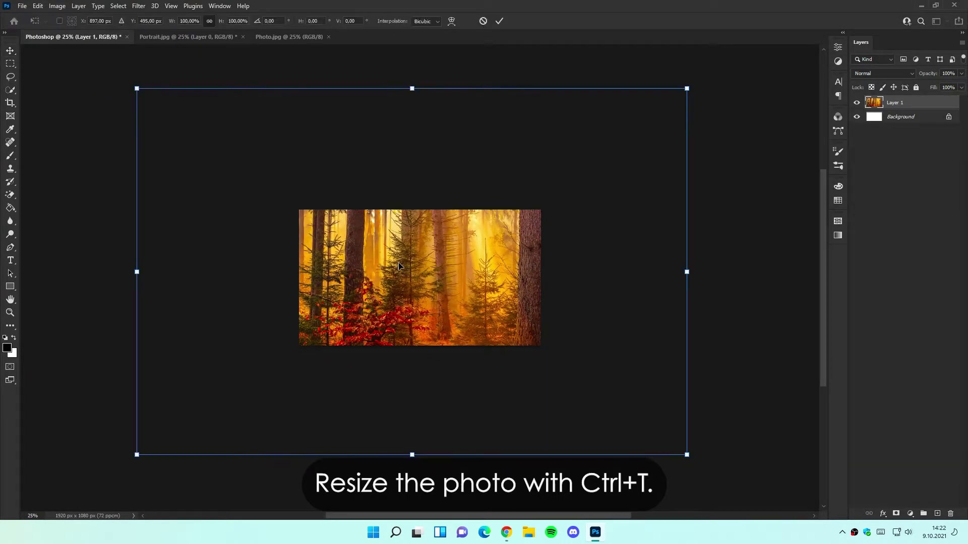
pyautogui.moveTo(687, 88); pyautogui.dragTo(547, 181)
pyautogui.moveTo(422, 288); pyautogui.dragTo(429, 294)
pyautogui.moveTo(557, 185); pyautogui.dragTo(544, 195)
pyautogui.click(499, 23)
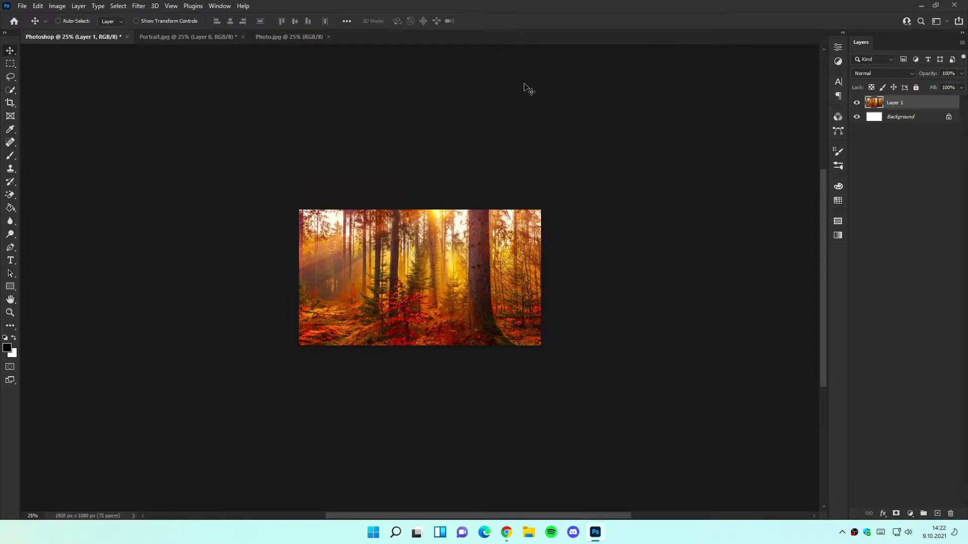
# Set the forest photo layer's opacity to 10%.
pyautogui.hotkey('ctrl', '+')
pyautogui.hotkey('ctrl', '+')
pyautogui.hotkey('ctrl', '+')
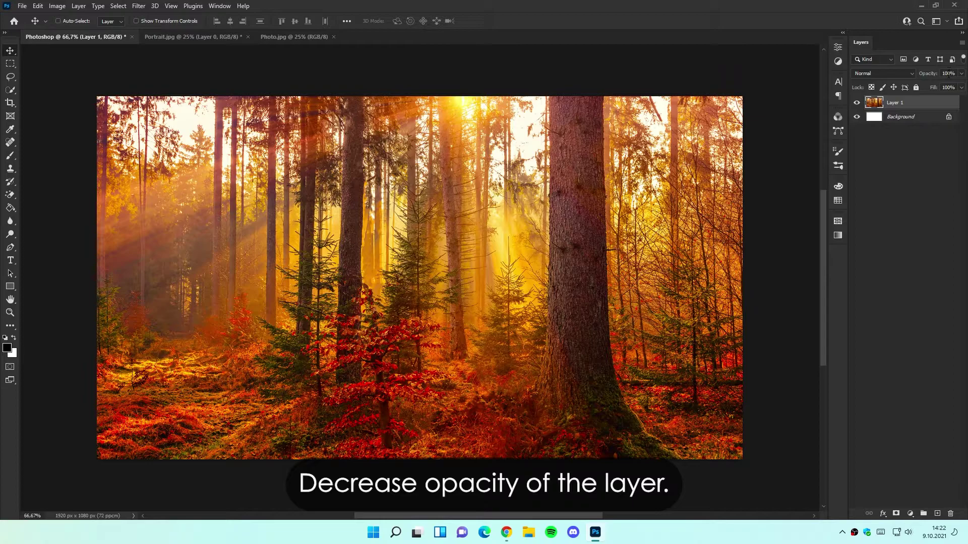
pyautogui.write('10')
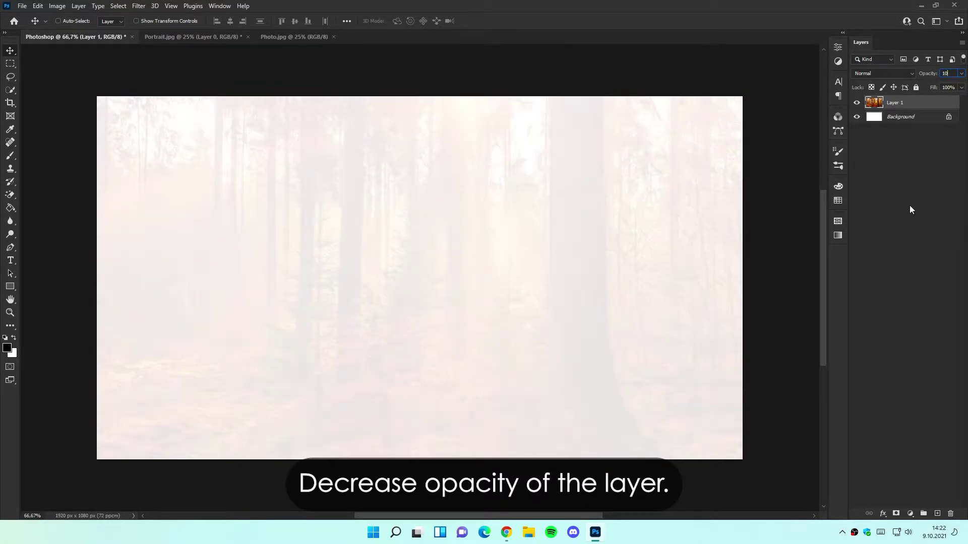
# Add a Black & White adjustment layer above the faded forest photo and dismiss its settings.
pyautogui.click(910, 513)
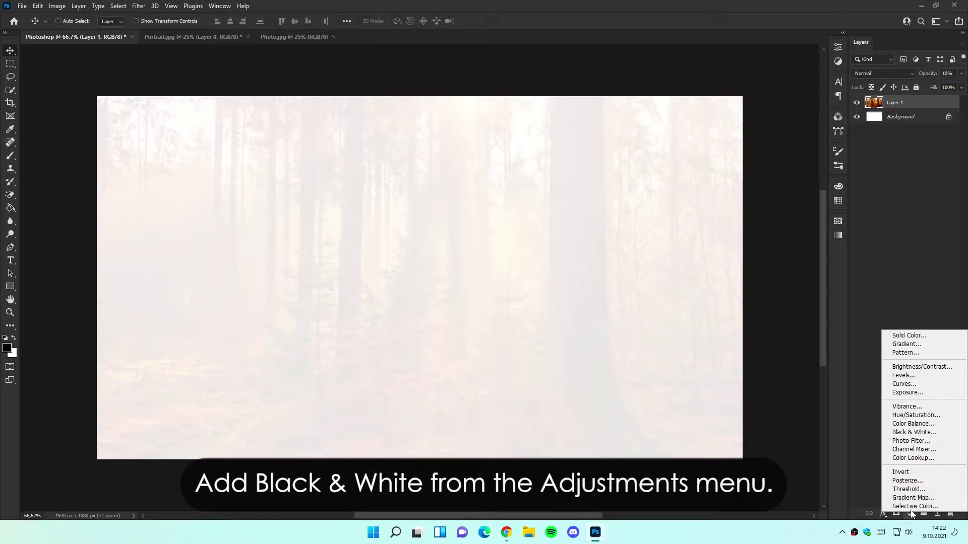
pyautogui.click(913, 432)
pyautogui.click(810, 43)
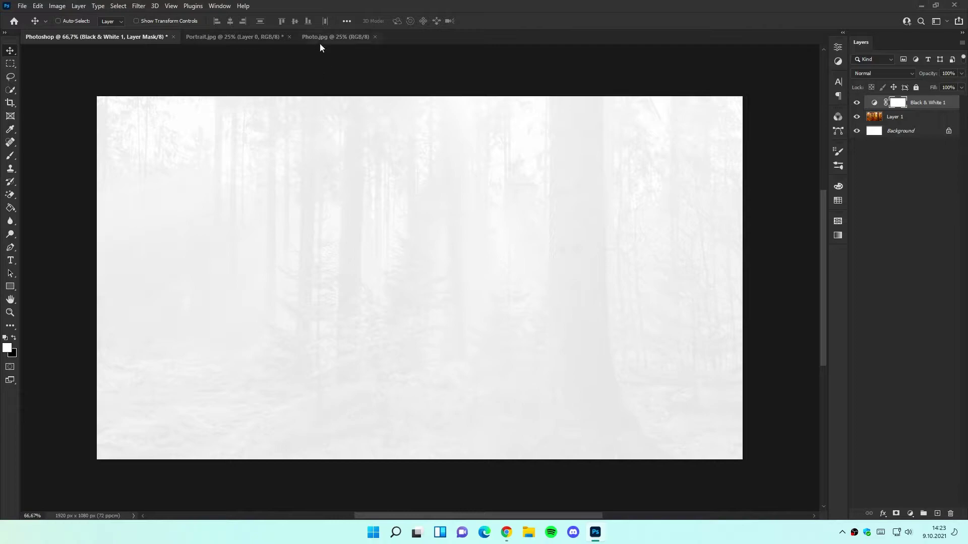
# Copy the masked portrait from Portrait.jpg into the Photoshop document and scale it to 37.27%, centered on the canvas.
pyautogui.click(238, 38)
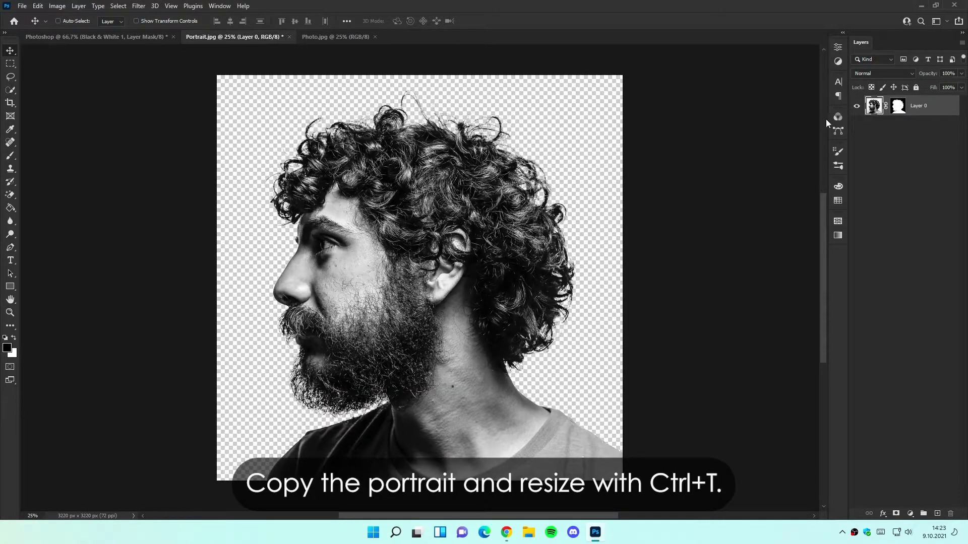
pyautogui.moveTo(944, 106); pyautogui.dragTo(455, 289)
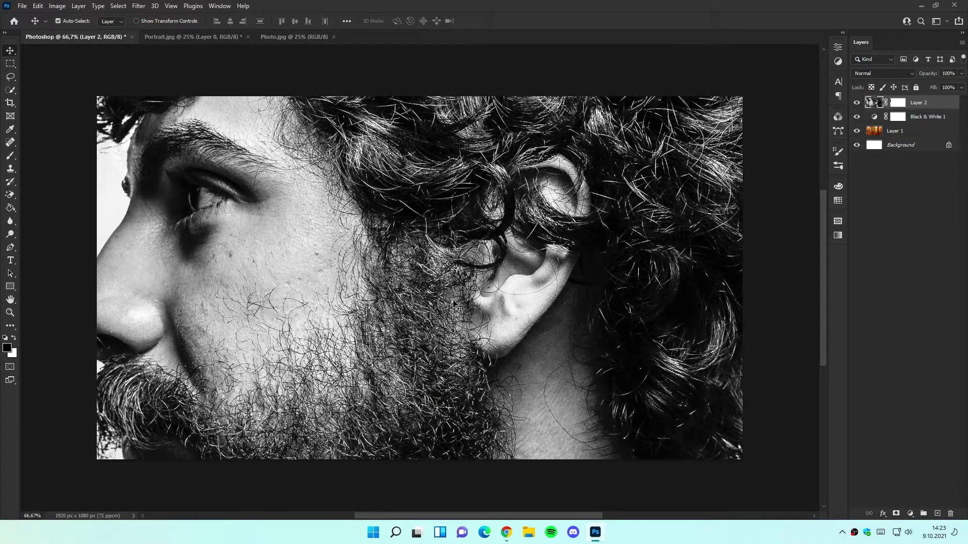
pyautogui.hotkey('ctrl', '-')
pyautogui.hotkey('ctrl', '-')
pyautogui.hotkey('ctrl', '-')
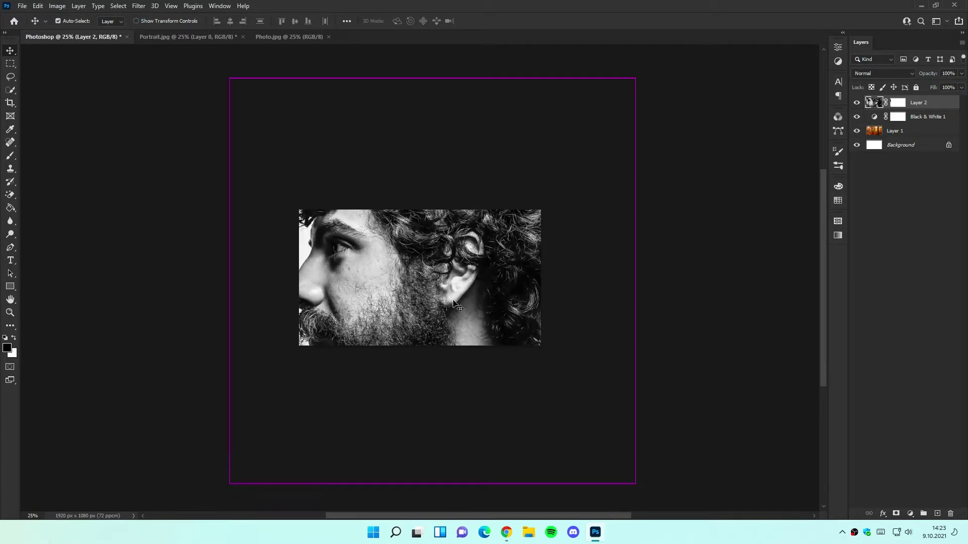
pyautogui.hotkey('ctrl', 't')
pyautogui.moveTo(636, 75); pyautogui.dragTo(514, 209)
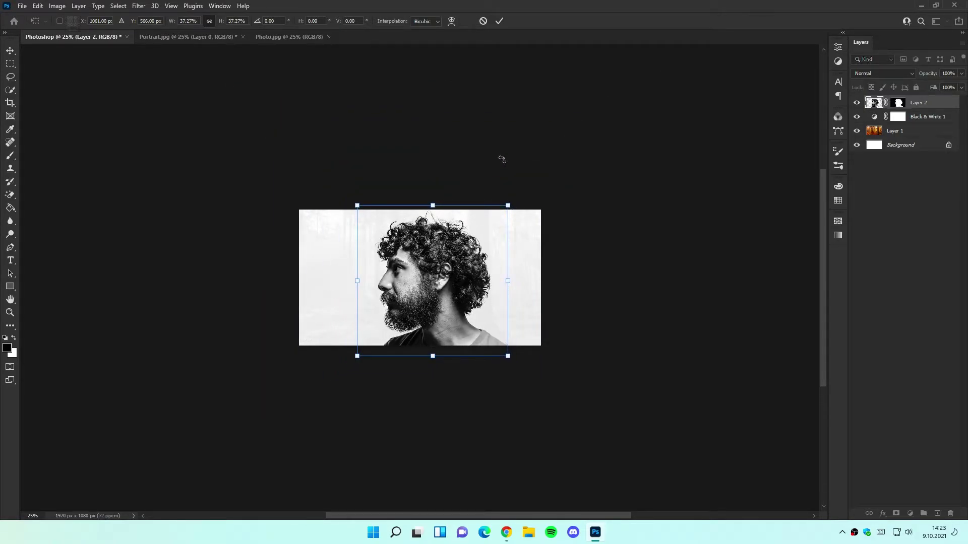
pyautogui.moveTo(440, 289); pyautogui.dragTo(426, 289)
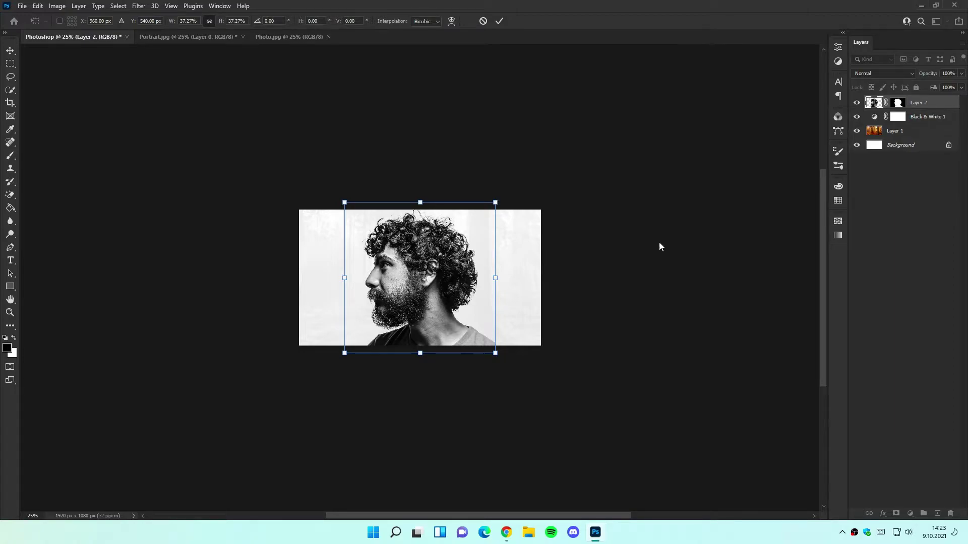
pyautogui.click(499, 21)
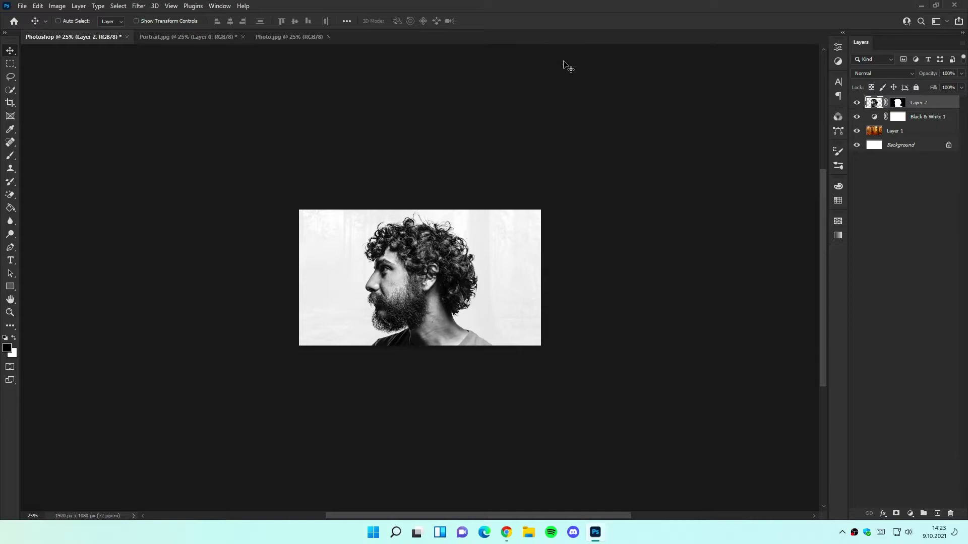
# Copy the forest picture from Photo.jpg into the Photoshop document again, above the portrait layer.
pyautogui.hotkey('ctrl', '+')
pyautogui.hotkey('ctrl', '+')
pyautogui.hotkey('ctrl', '+')
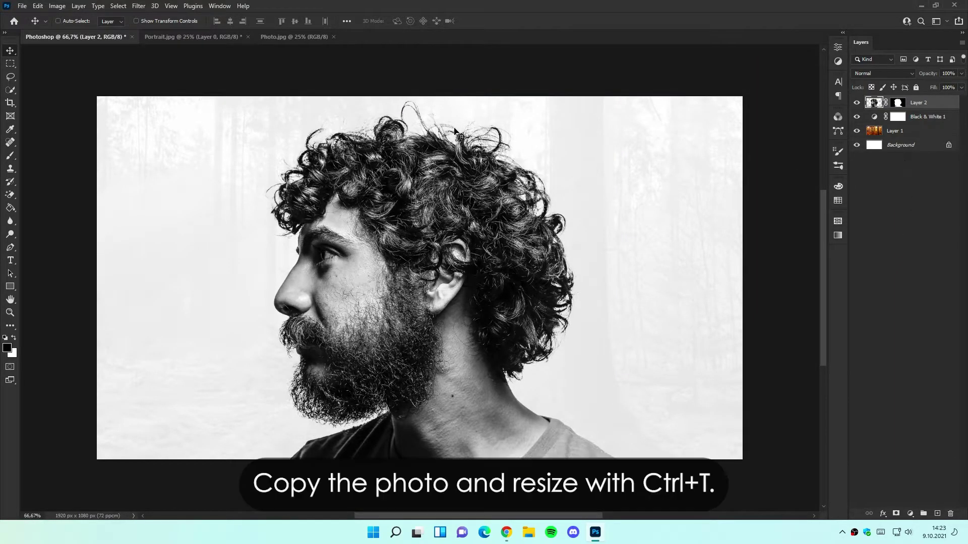
pyautogui.click(280, 39)
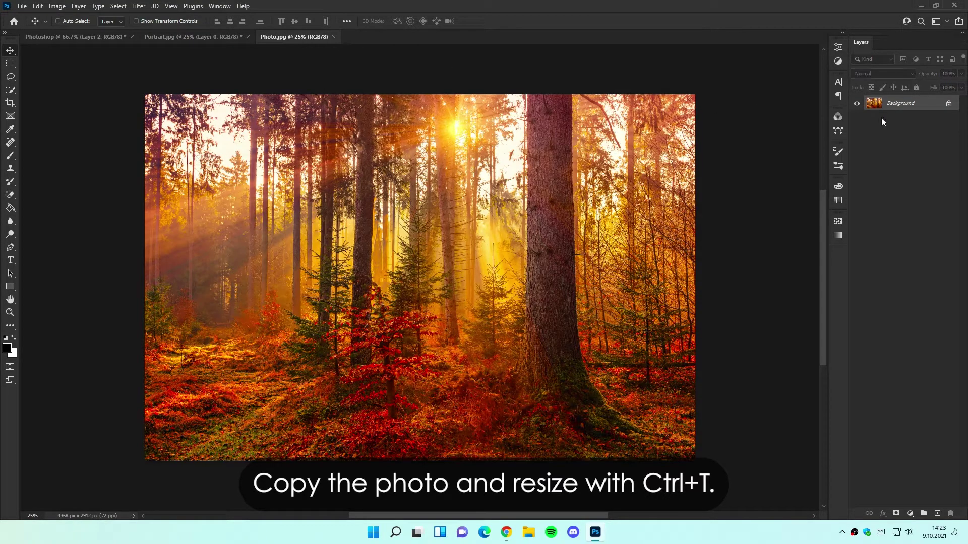
pyautogui.moveTo(918, 110); pyautogui.dragTo(393, 235)
# Scale down the upper forest picture and reposition it so it just covers the canvas.
pyautogui.hotkey('ctrl', '-')
pyautogui.hotkey('ctrl', '-')
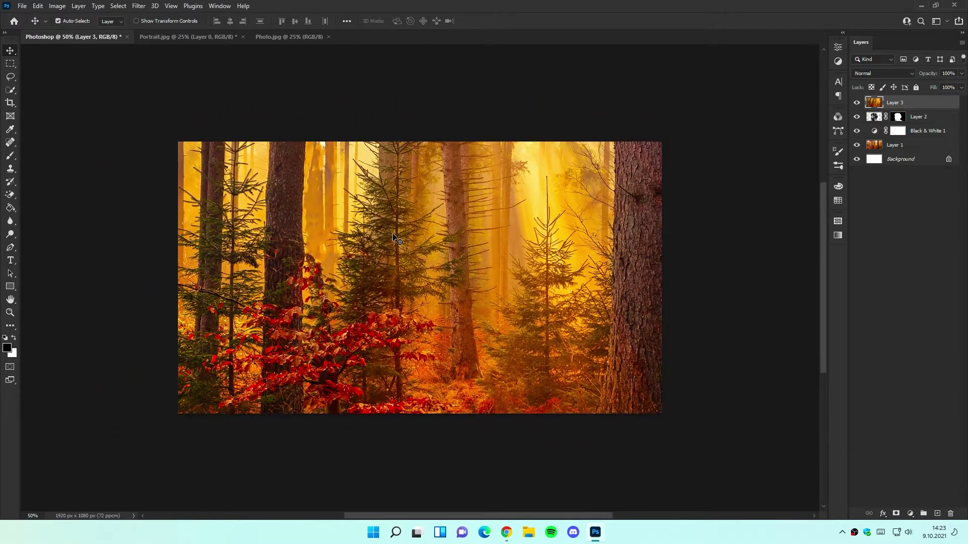
pyautogui.hotkey('ctrl', '-')
pyautogui.hotkey('ctrl', 't')
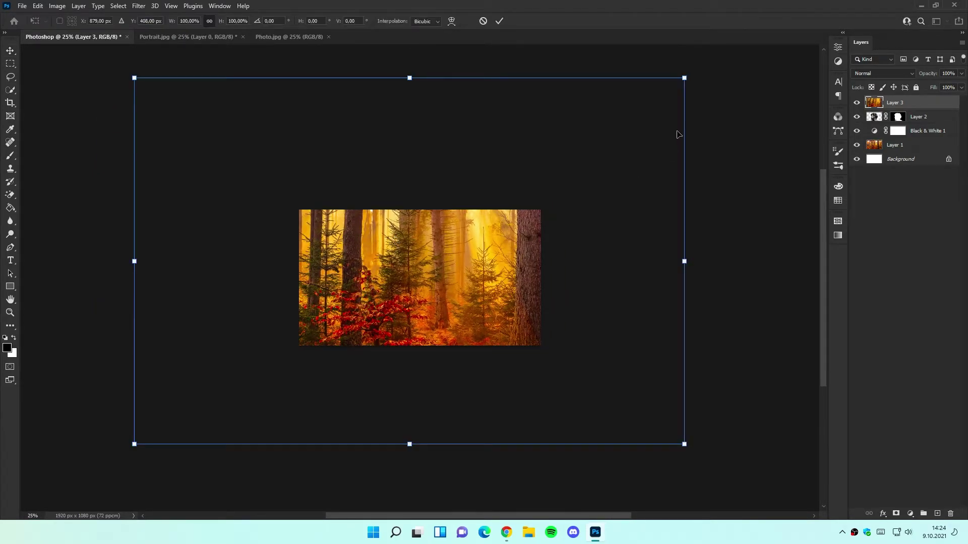
pyautogui.moveTo(689, 75); pyautogui.dragTo(564, 191)
pyautogui.moveTo(410, 267); pyautogui.dragTo(420, 287)
pyautogui.moveTo(559, 185); pyautogui.dragTo(543, 196)
pyautogui.click(499, 21)
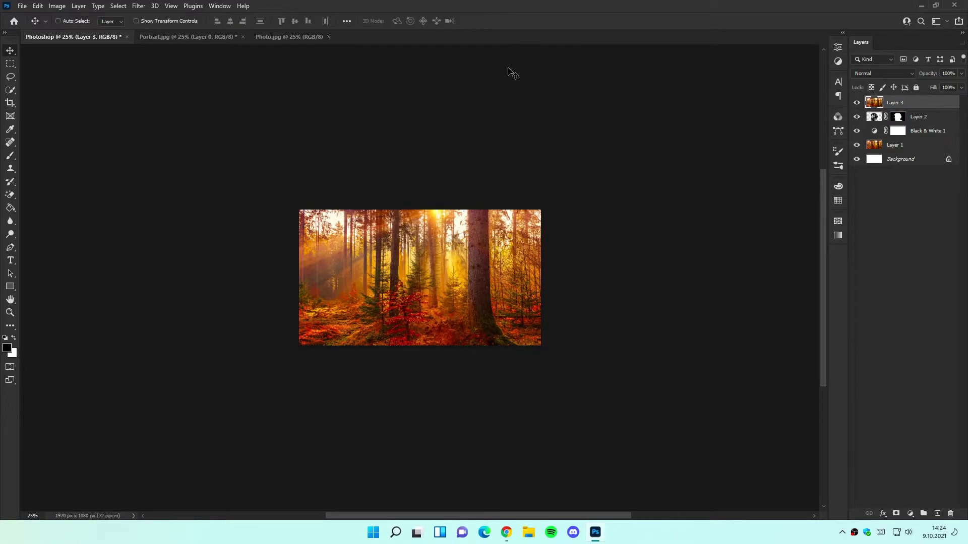
# Clip the upper forest layer to the portrait layer below and set its blend mode to Lighten.
pyautogui.hotkey('ctrl', '+')
pyautogui.hotkey('ctrl', '+')
pyautogui.hotkey('ctrl', '+')
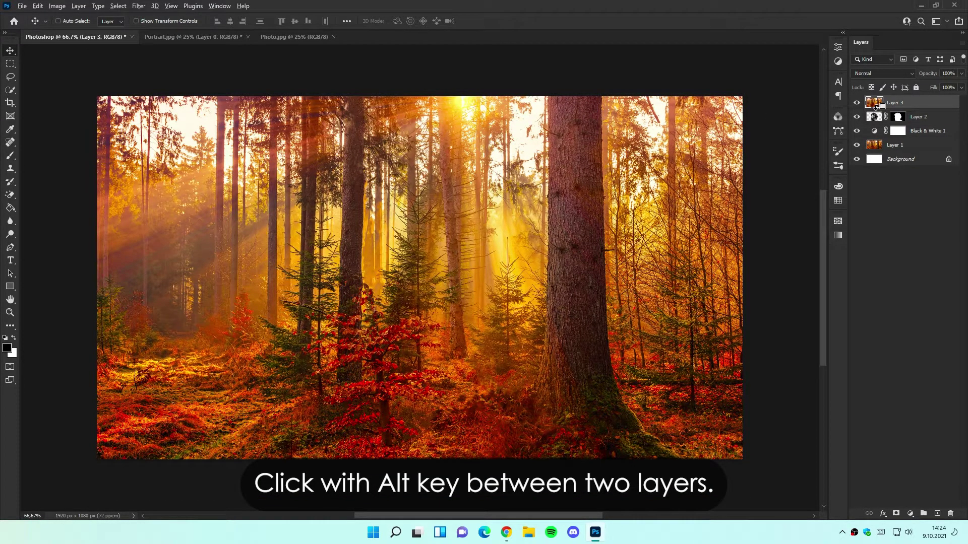
pyautogui.keyDown('alt'); pyautogui.click(877, 108); pyautogui.keyUp('alt')
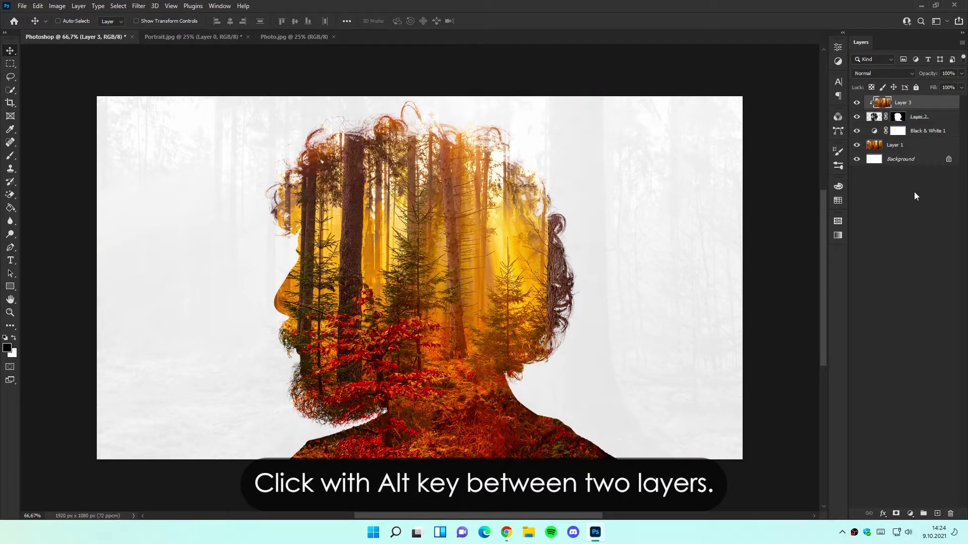
pyautogui.click(879, 73)
pyautogui.click(870, 150)
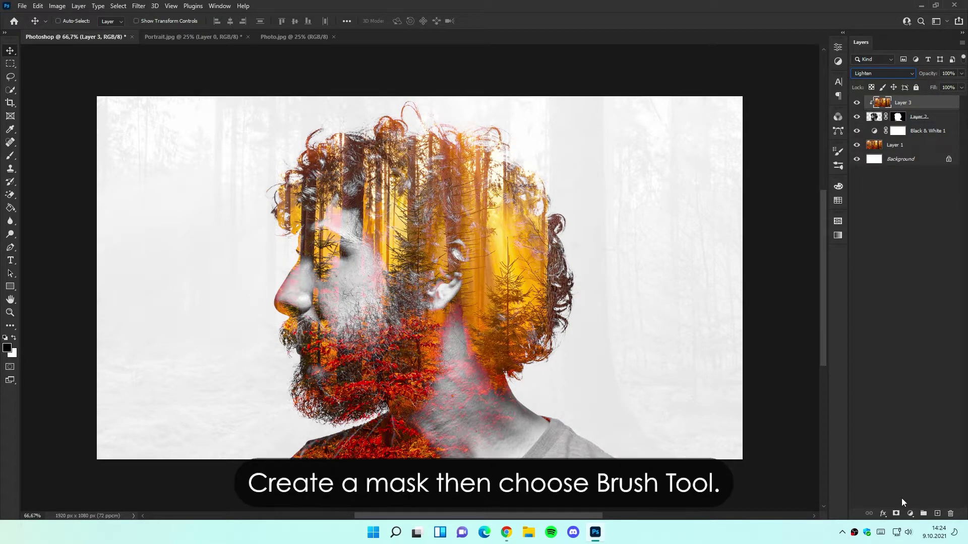
# Add a mask to the clipped forest layer and paint black over the face and outer hair with a soft brush at 50% opacity, 25% flow.
pyautogui.click(895, 514)
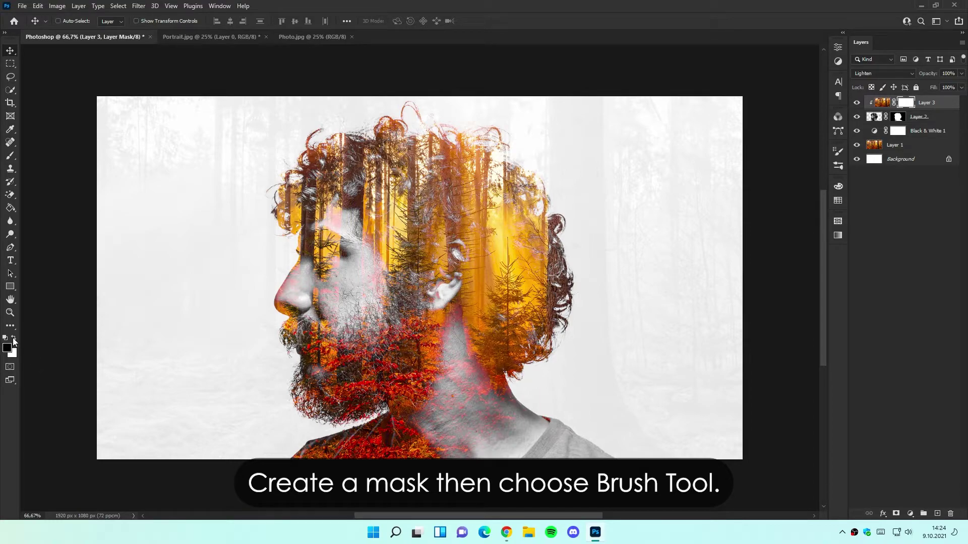
pyautogui.click(11, 155)
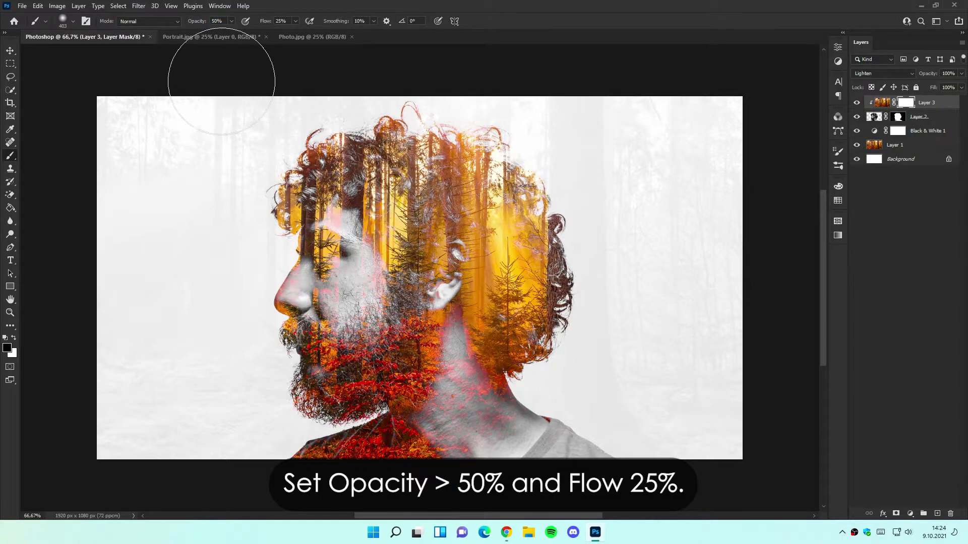
pyautogui.click(280, 20)
pyautogui.press('Return')
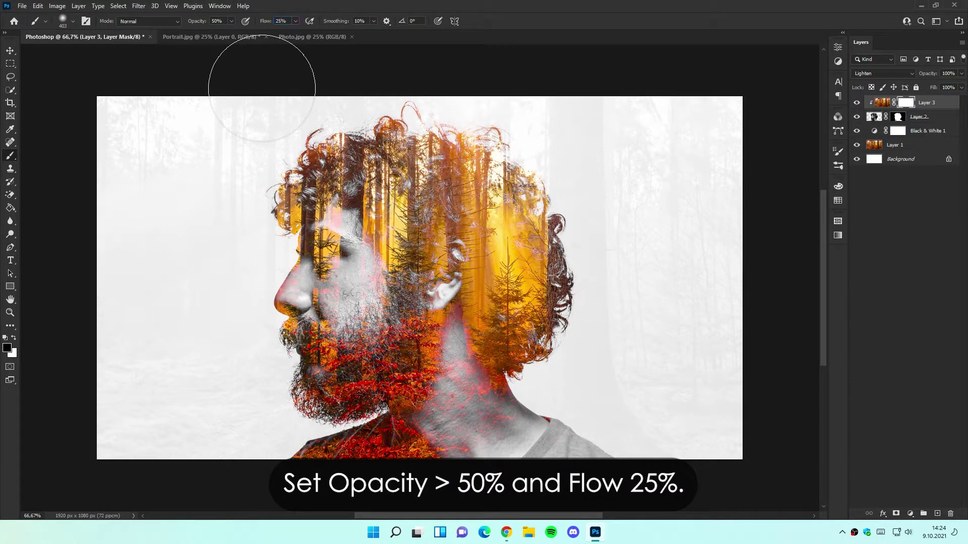
pyautogui.moveTo(274, 257); pyautogui.dragTo(235, 250)
pyautogui.moveTo(319, 248)
pyautogui.mouseDown()
pyautogui.moveTo(321, 257)
pyautogui.moveTo(313, 243)
pyautogui.moveTo(310, 252)
pyautogui.mouseUp()
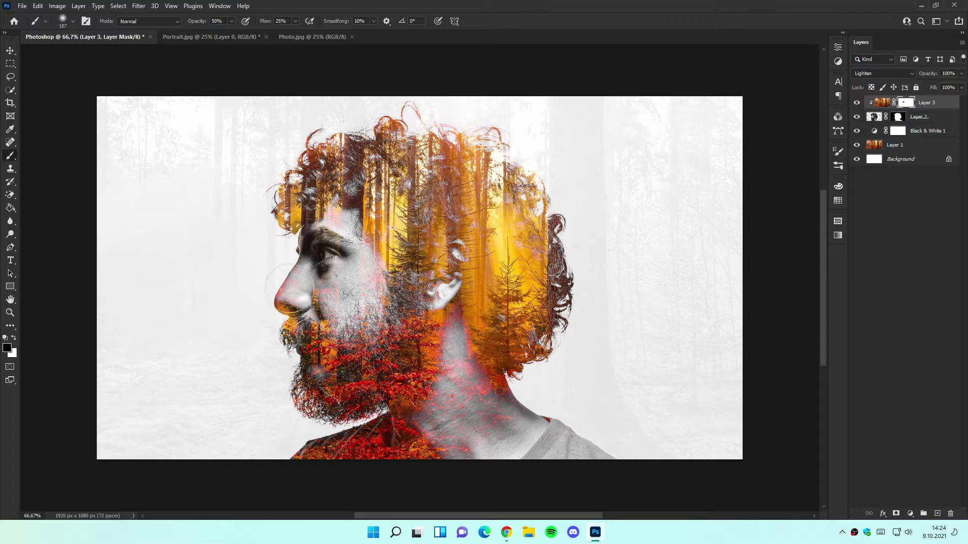
pyautogui.moveTo(272, 319)
pyautogui.mouseDown()
pyautogui.moveTo(257, 344)
pyautogui.moveTo(278, 312)
pyautogui.moveTo(334, 286)
pyautogui.moveTo(292, 298)
pyautogui.moveTo(270, 327)
pyautogui.mouseUp()
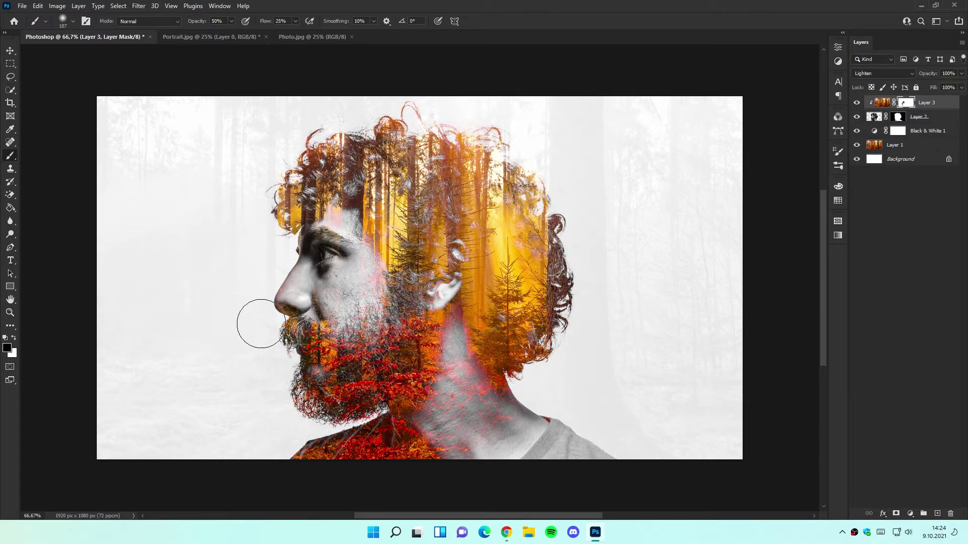
pyautogui.moveTo(219, 262); pyautogui.dragTo(252, 249)
pyautogui.moveTo(230, 166)
pyautogui.mouseDown()
pyautogui.moveTo(314, 91)
pyautogui.moveTo(417, 82)
pyautogui.moveTo(491, 108)
pyautogui.moveTo(593, 228)
pyautogui.moveTo(605, 315)
pyautogui.mouseUp()
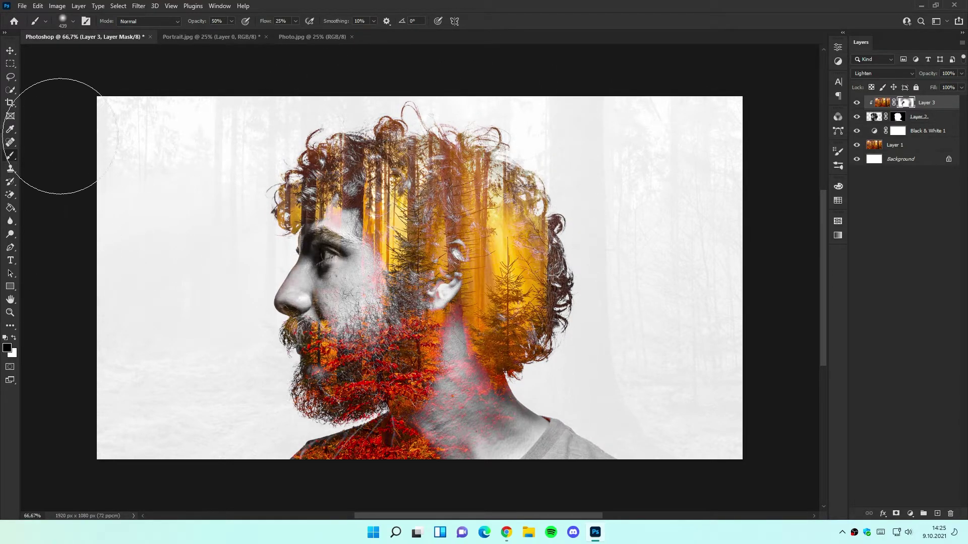
pyautogui.press('v')
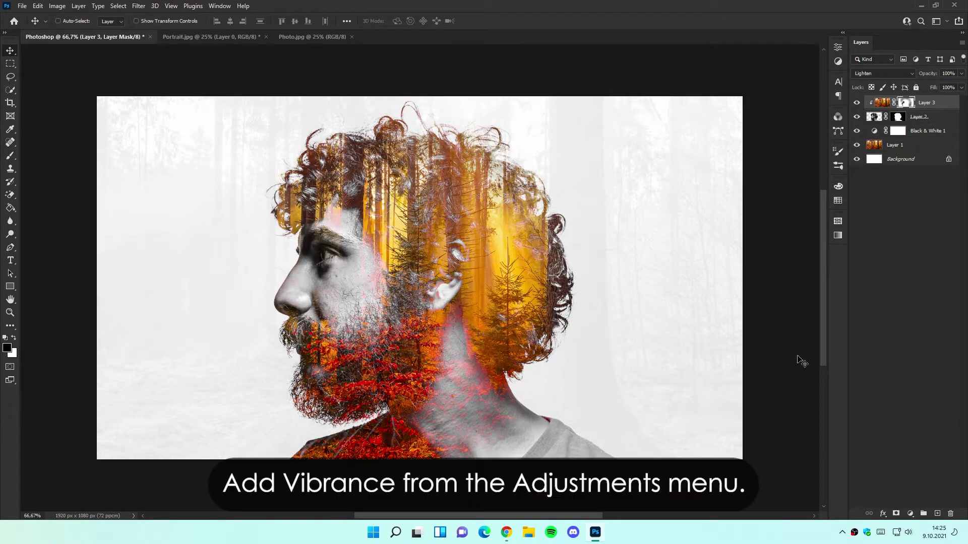
# Add a Vibrance adjustment layer on top with Vibrance +25 and Saturation +10.
pyautogui.click(911, 514)
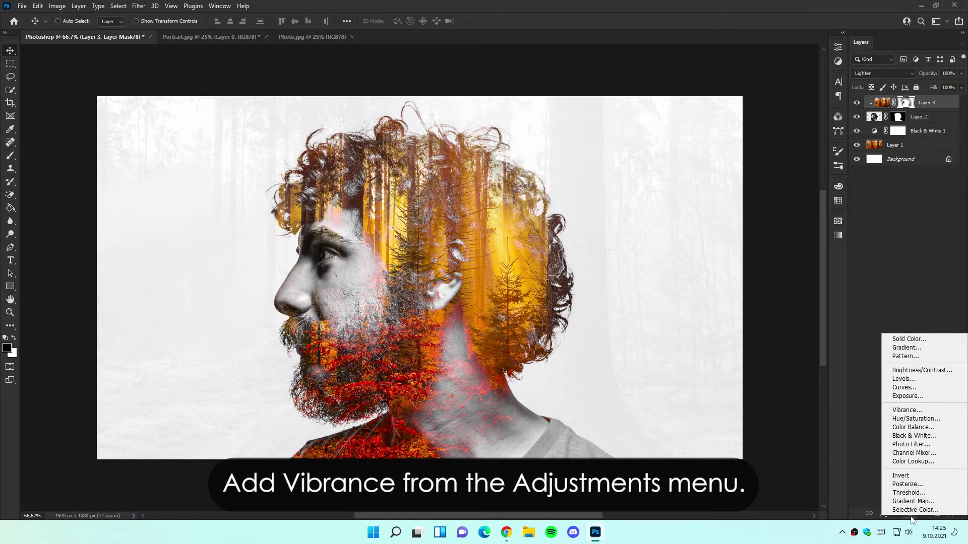
pyautogui.click(897, 411)
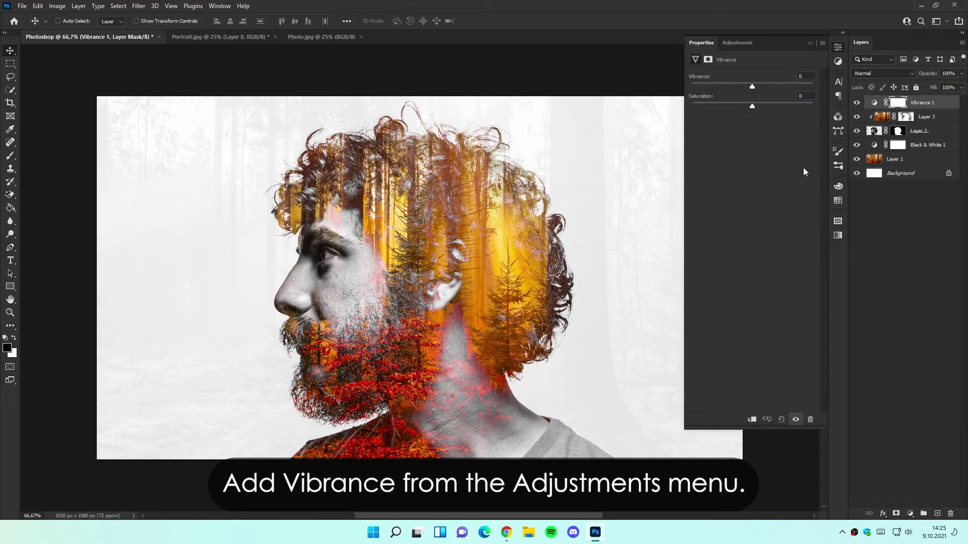
pyautogui.moveTo(753, 88); pyautogui.dragTo(756, 108)
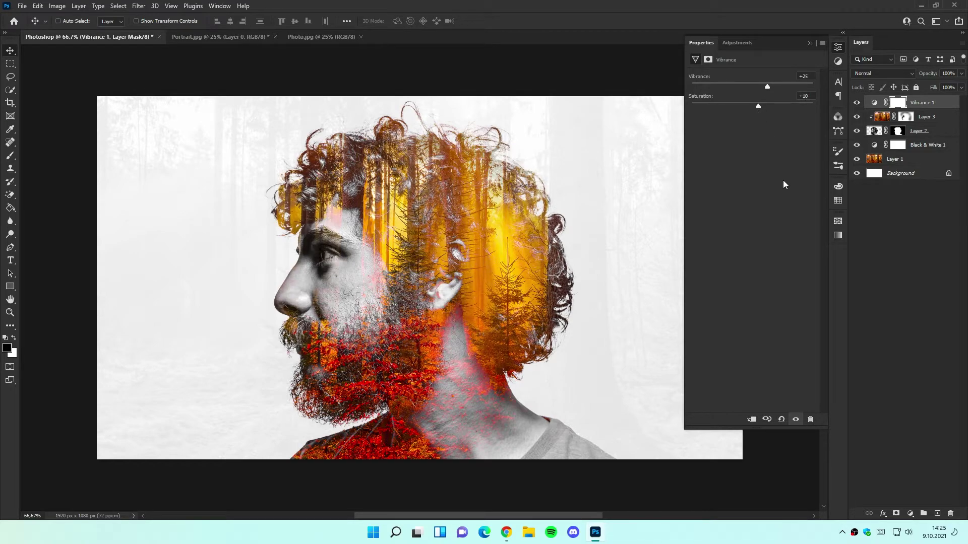
# Add a Color Lookup adjustment layer using the 3Strip.look 3D LUT and set the layer's opacity to 25%.
pyautogui.click(910, 514)
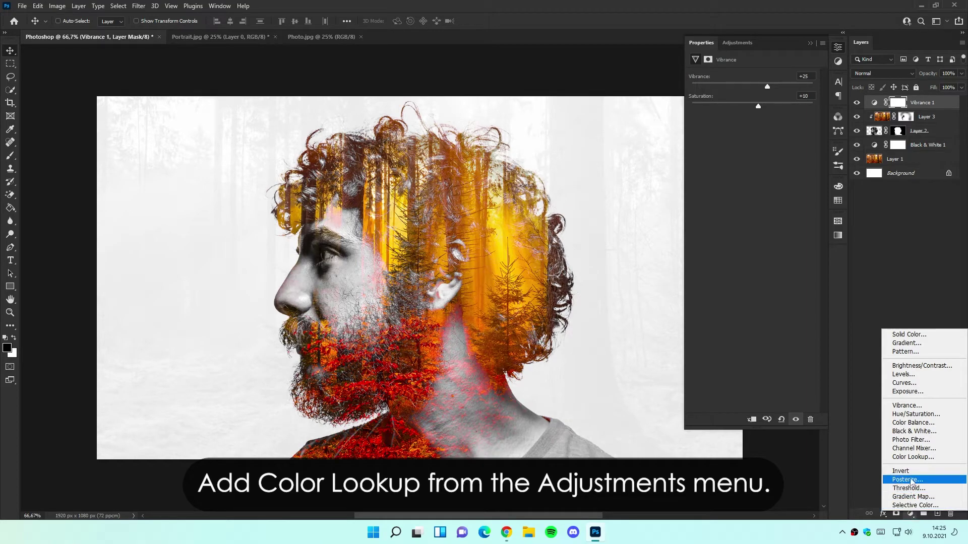
pyautogui.click(907, 456)
pyautogui.click(744, 81)
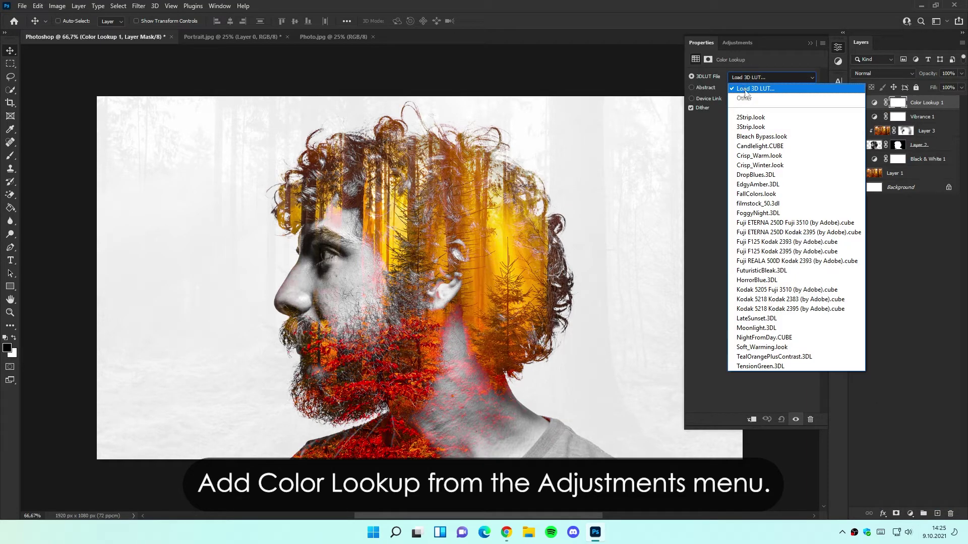
pyautogui.click(746, 123)
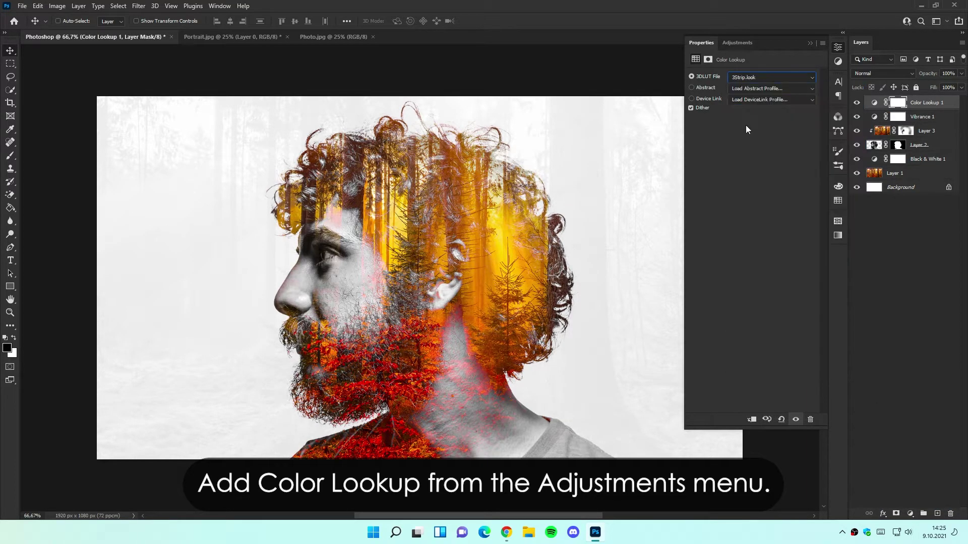
pyautogui.click(947, 74)
pyautogui.write('25')
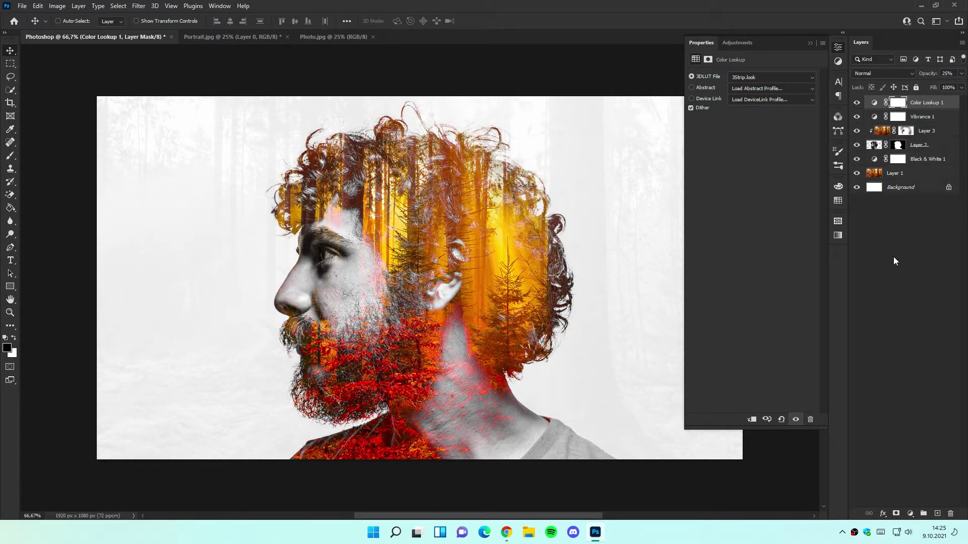
# Add a Curves adjustment layer with the Linear Contrast (RGB) preset and dismiss its settings.
pyautogui.click(911, 515)
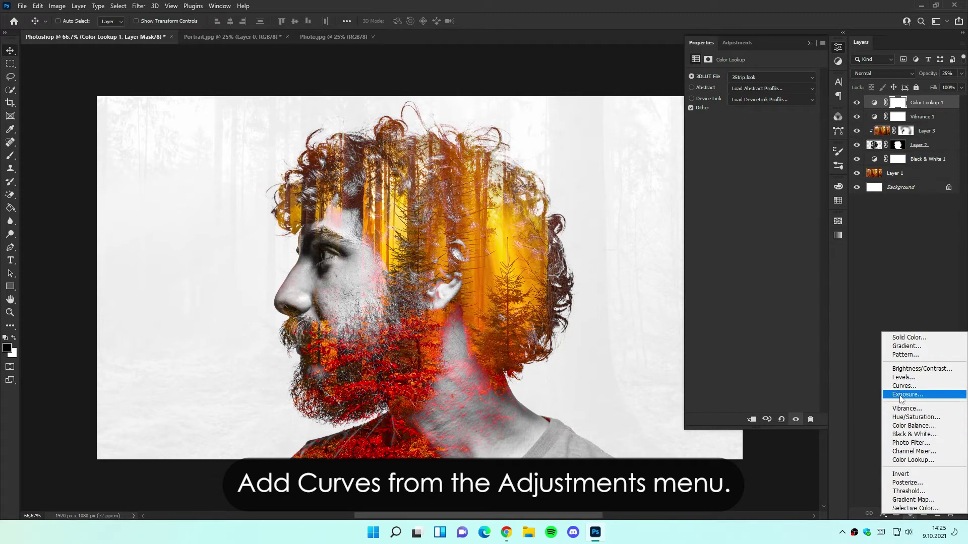
pyautogui.click(900, 387)
pyautogui.click(739, 77)
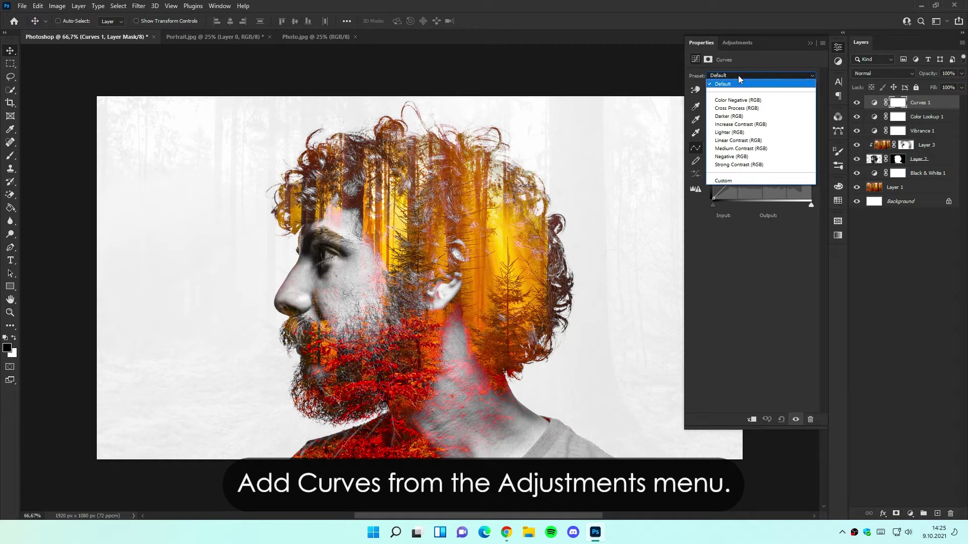
pyautogui.click(730, 141)
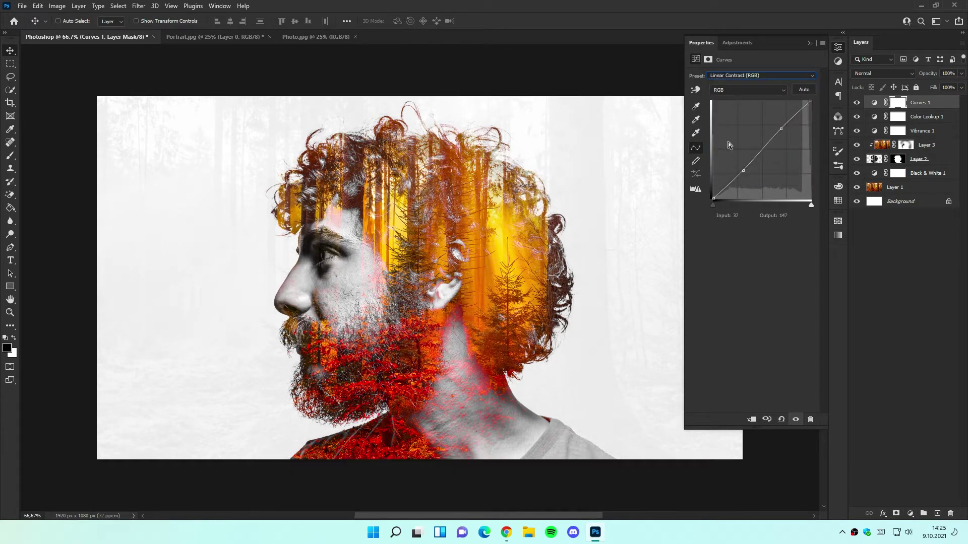
pyautogui.click(810, 43)
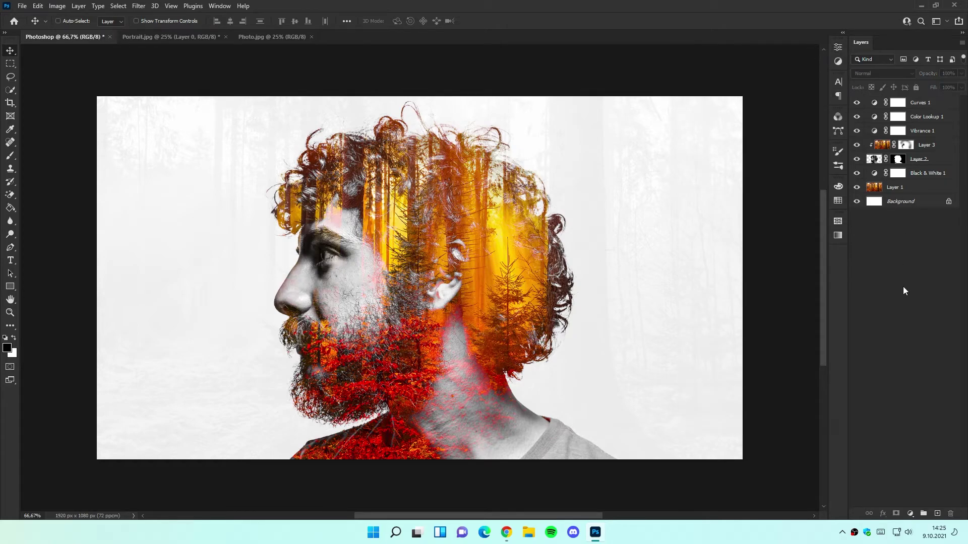